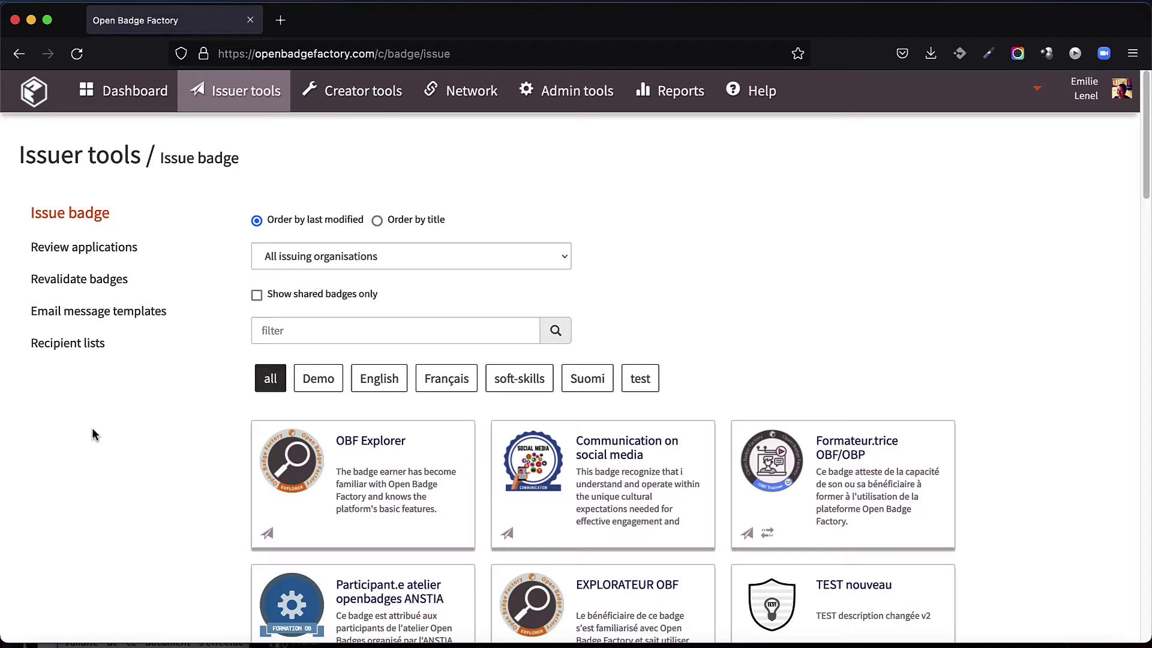
# - Open the Review applications page from the Issuer tools sidebar
pyautogui.click(100, 256)
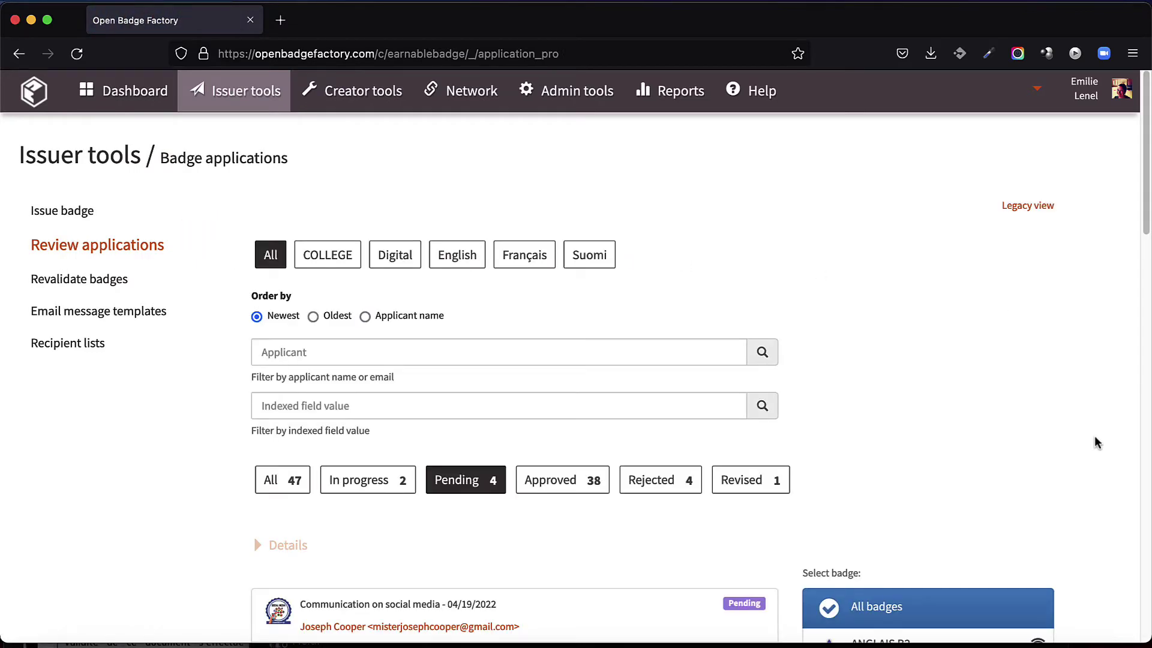
pyautogui.scroll(-2, 1097, 442)
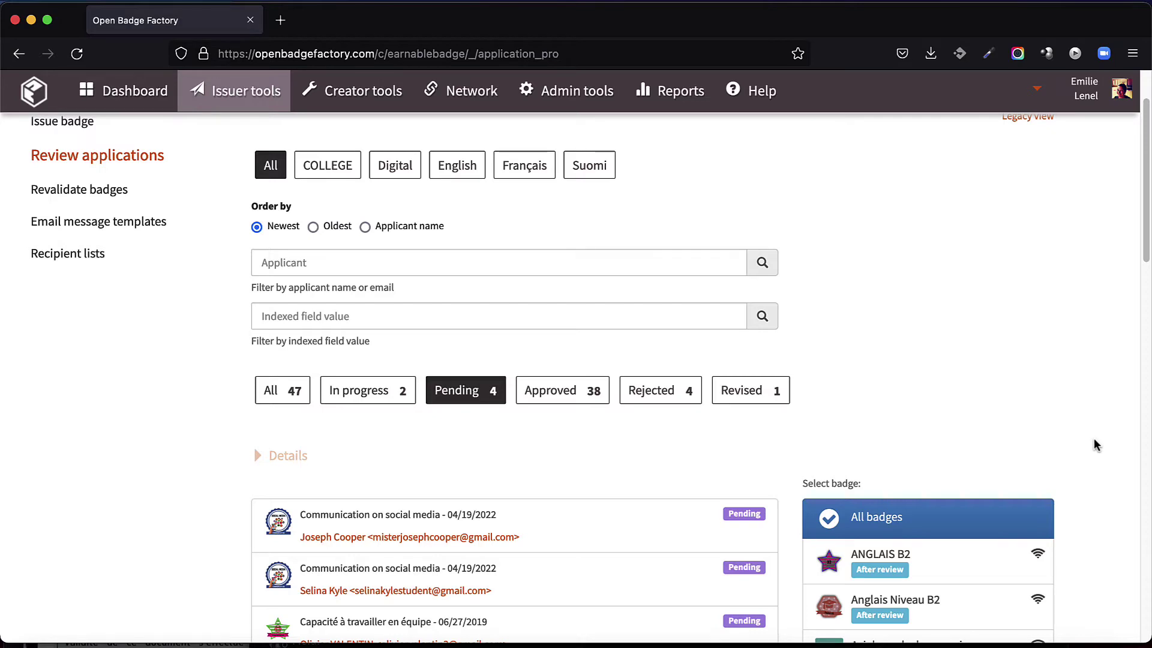
pyautogui.click(294, 390)
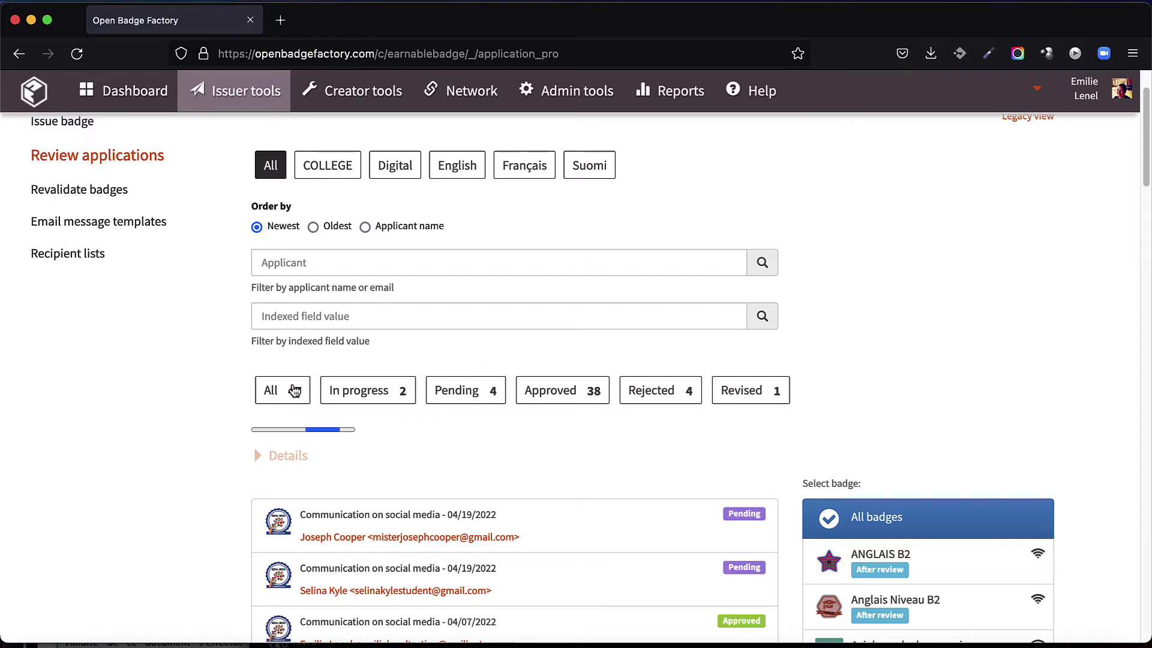
pyautogui.click(398, 394)
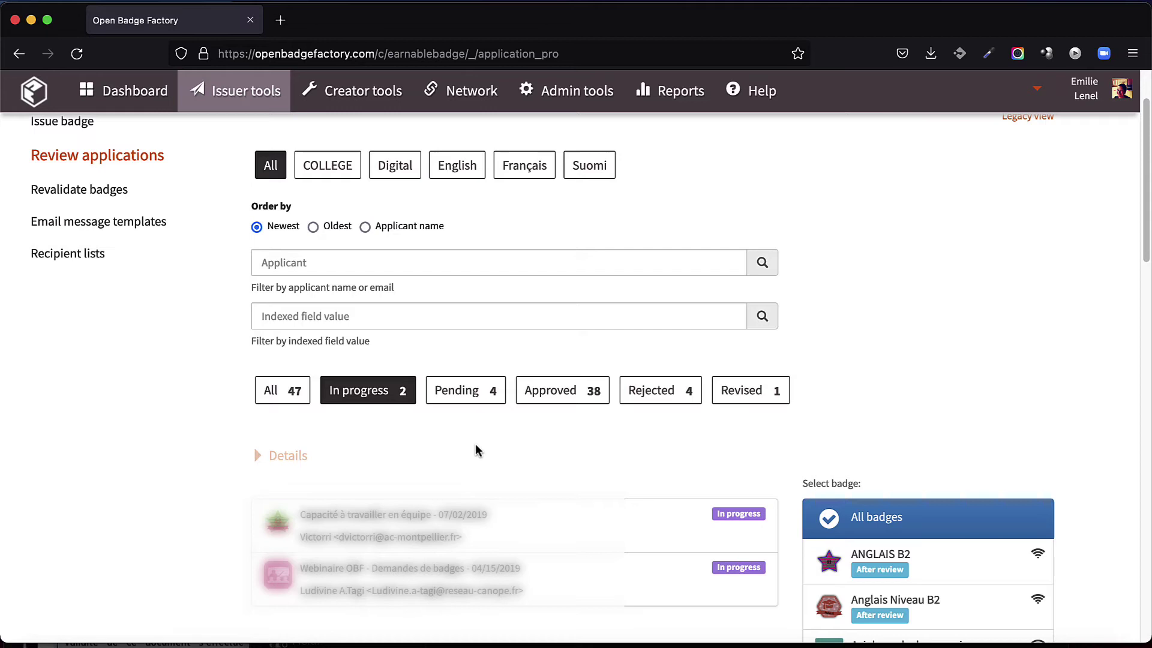
pyautogui.click(544, 394)
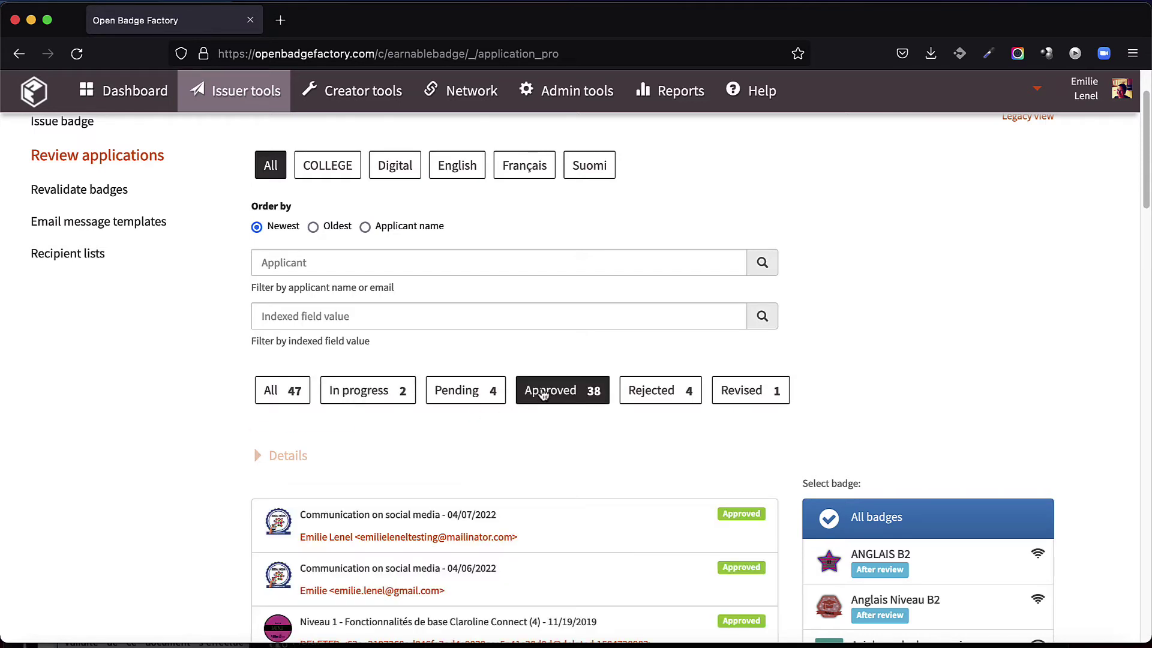
pyautogui.click(659, 401)
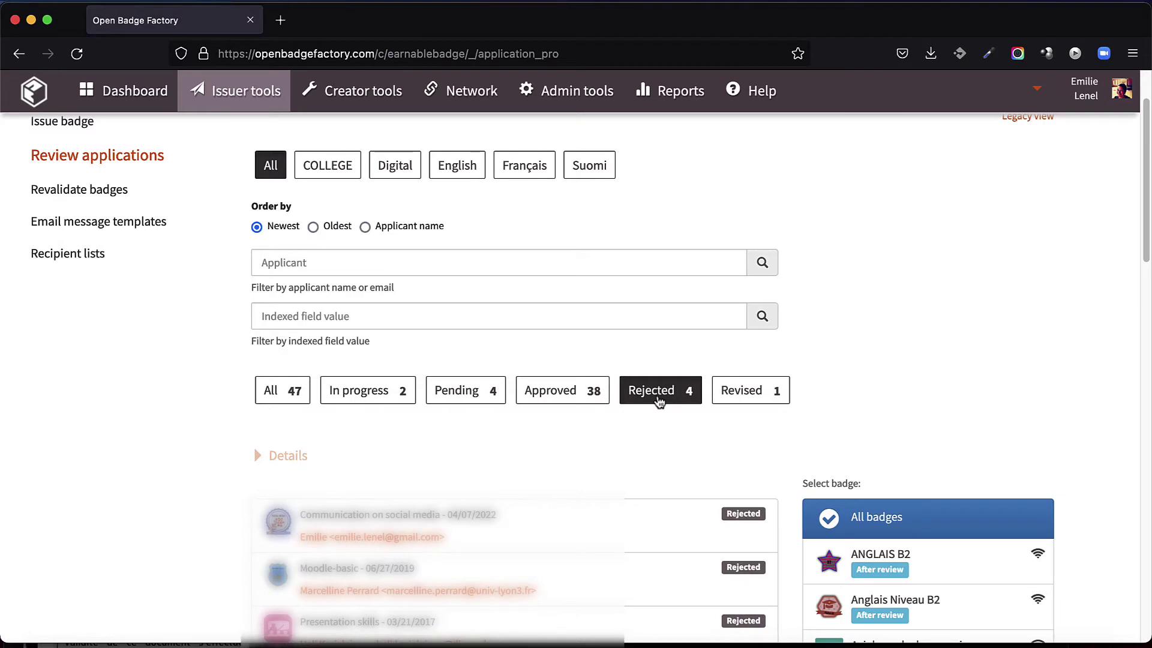
pyautogui.click(752, 394)
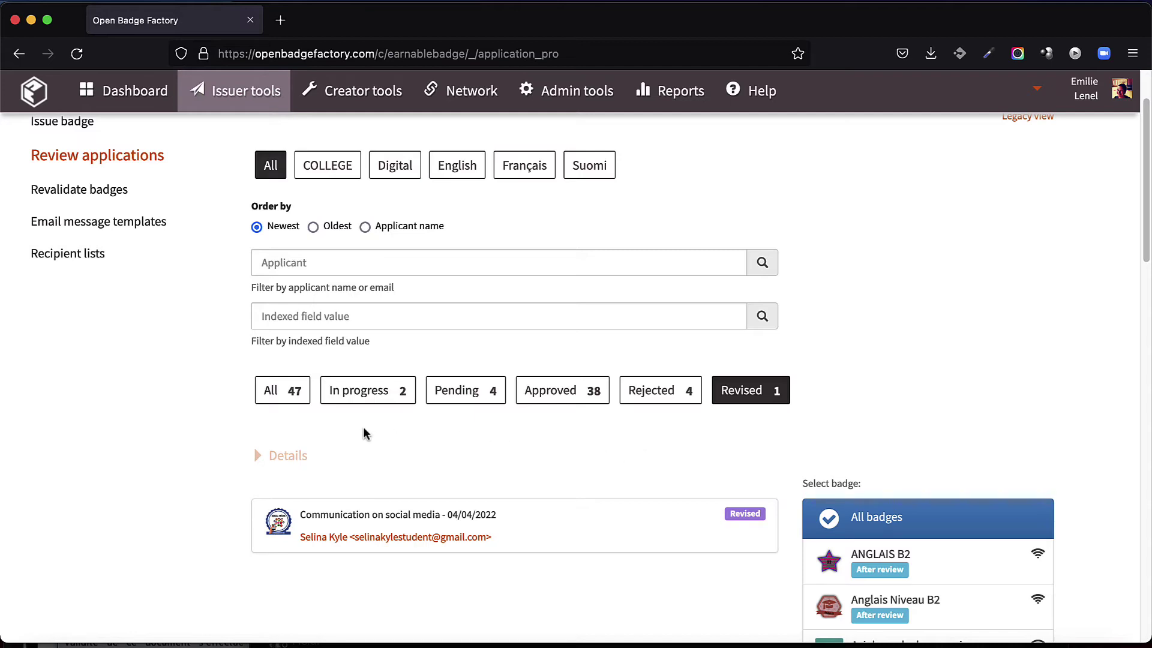
pyautogui.click(455, 402)
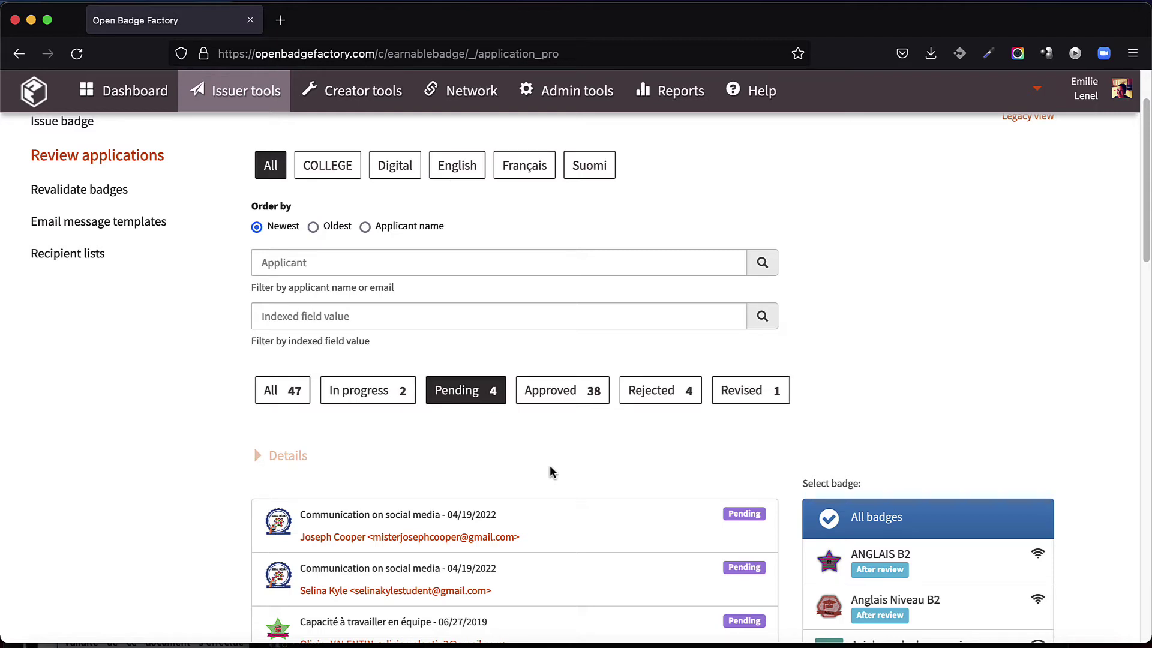
pyautogui.click(459, 171)
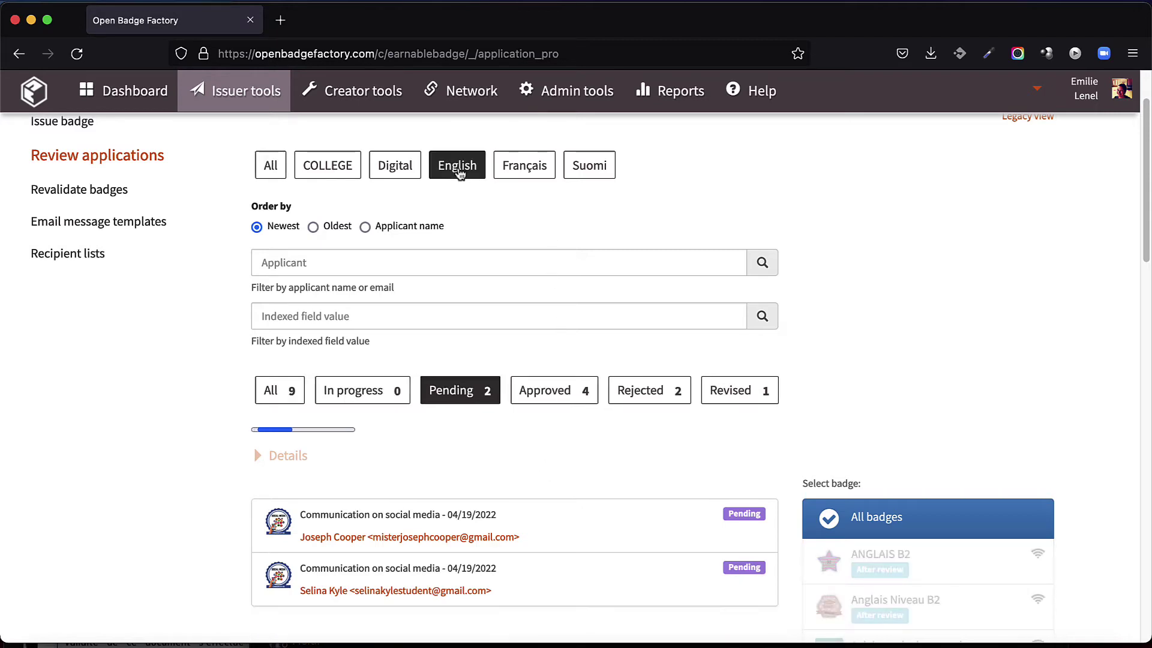
pyautogui.click(360, 268)
pyautogui.write('cooper')
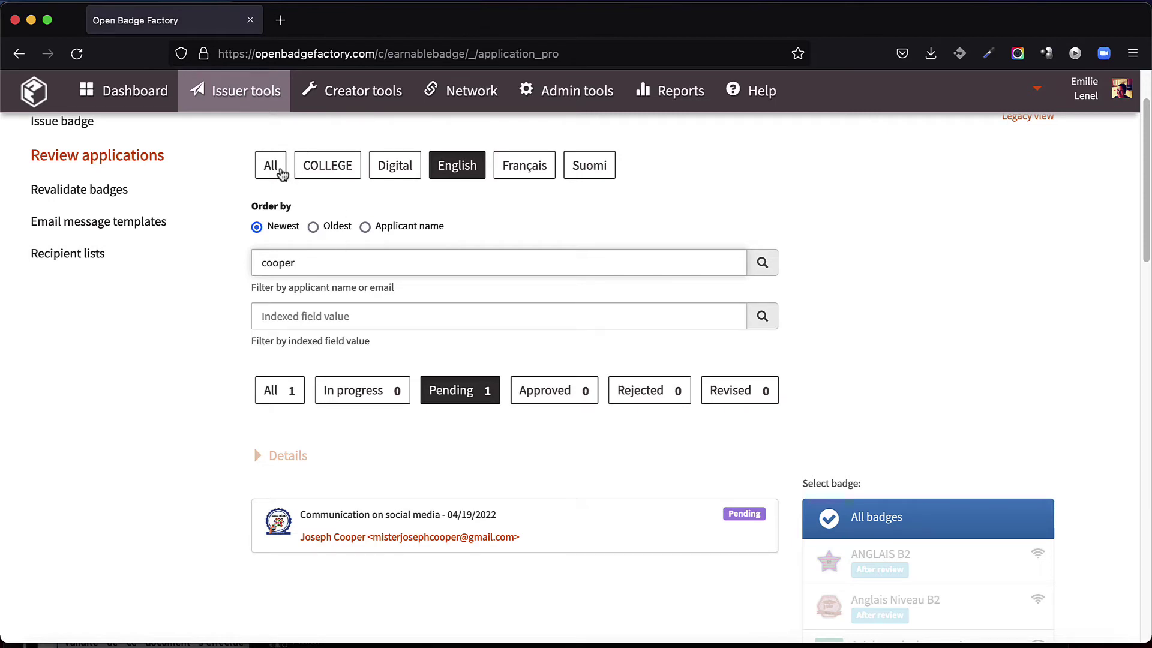
pyautogui.click(277, 172)
pyautogui.doubleClick(279, 263)
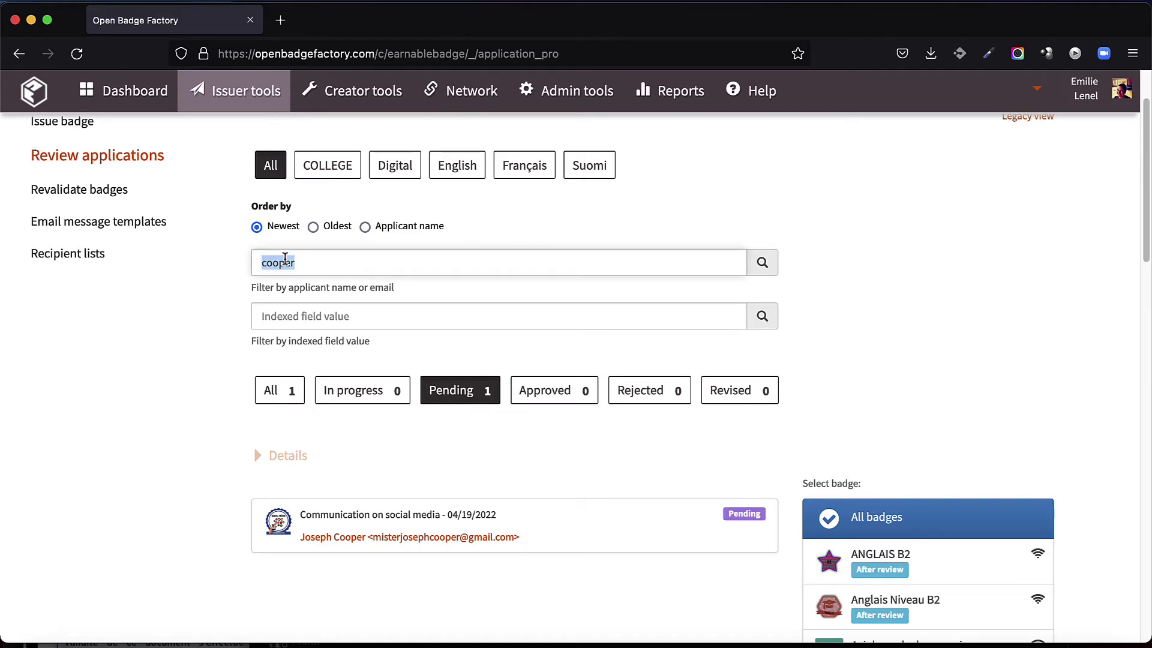
pyautogui.press('BackSpace')
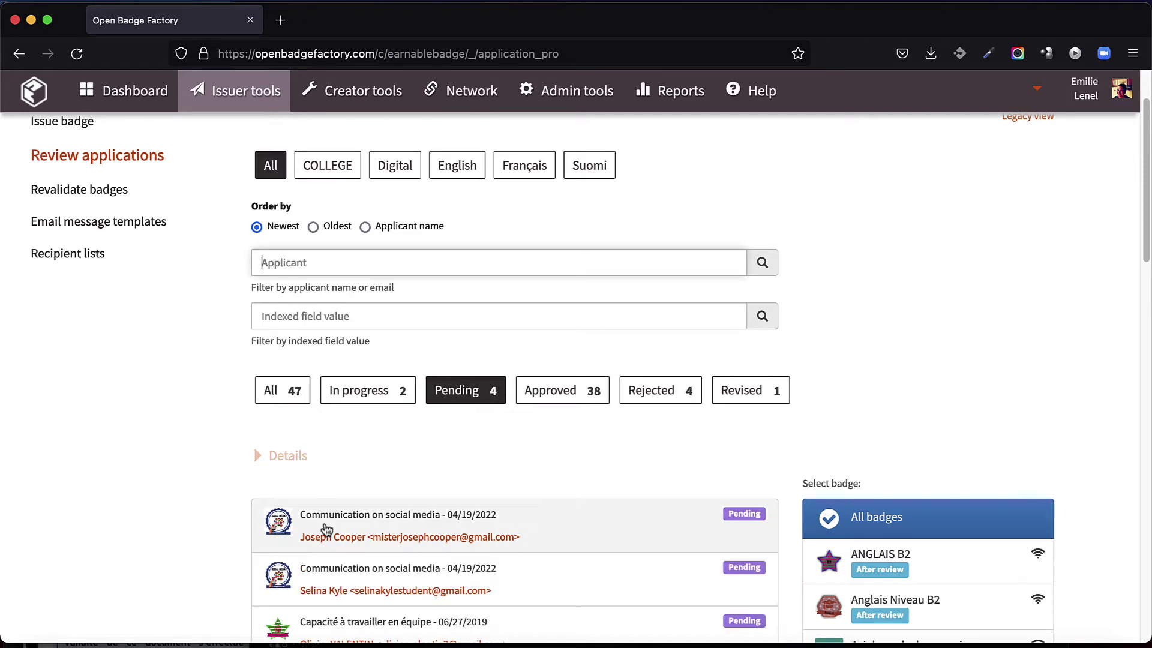
# - Open the details of the newest pending Communication on social media application
pyautogui.click(334, 538)
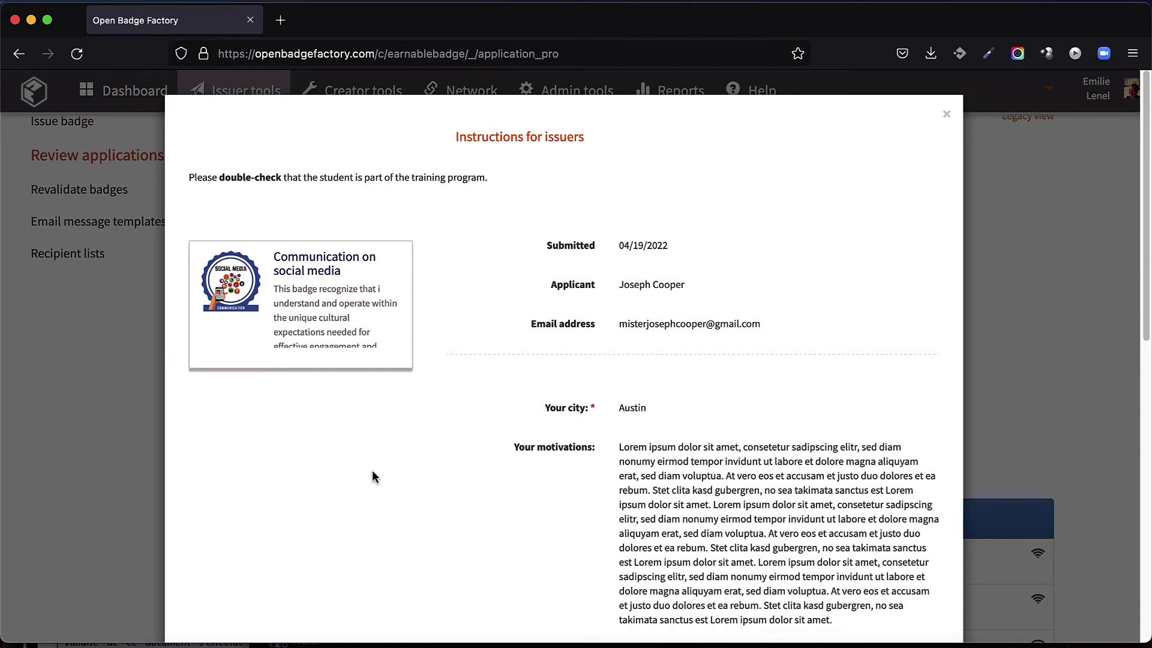
pyautogui.scroll(-5, 651, 460)
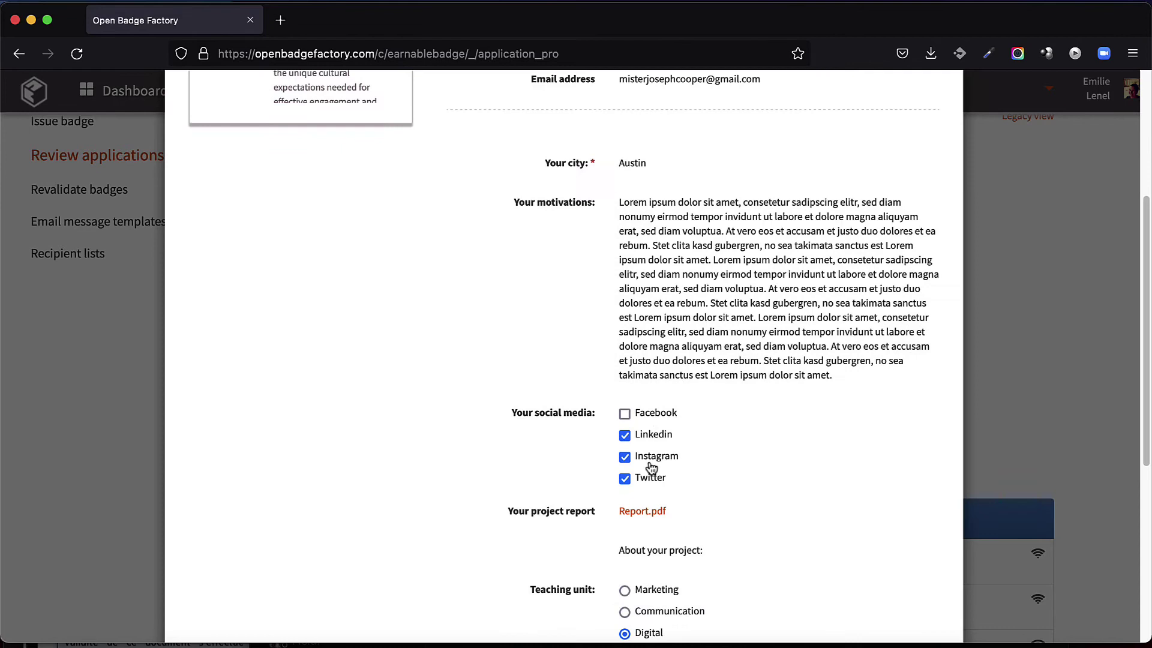
pyautogui.scroll(-3, 802, 511)
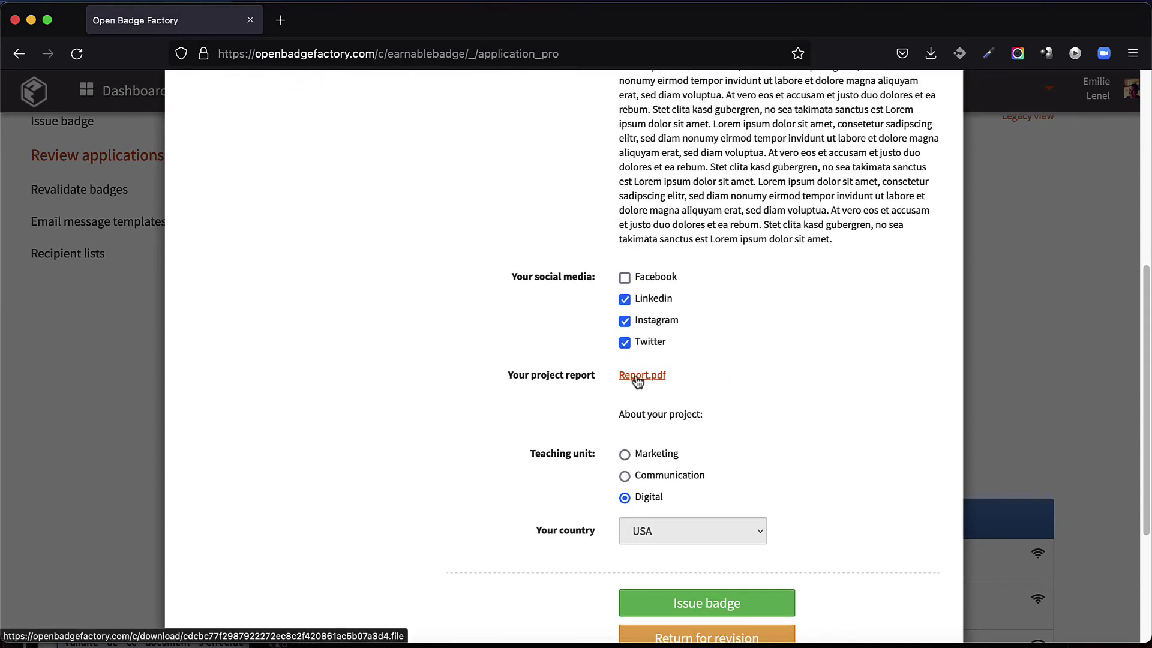
pyautogui.scroll(-4, 829, 514)
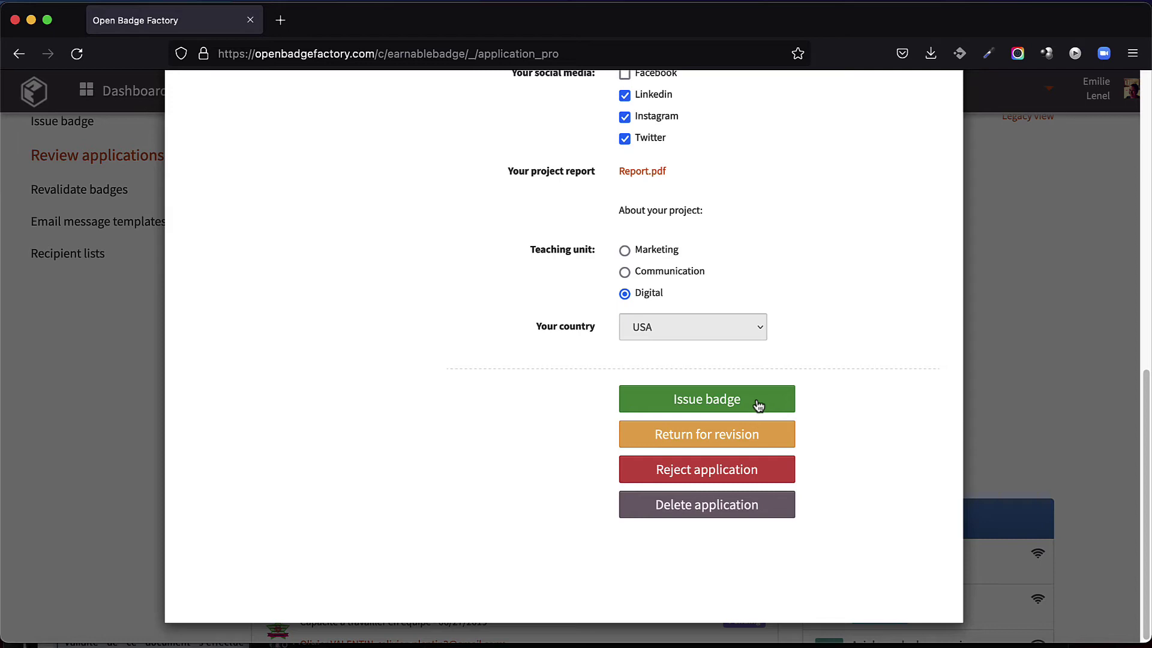
# - Return the application for revision with email 'Your application is incomplete' requesting the latest report
pyautogui.click(752, 436)
pyautogui.scroll(-1, 694, 528)
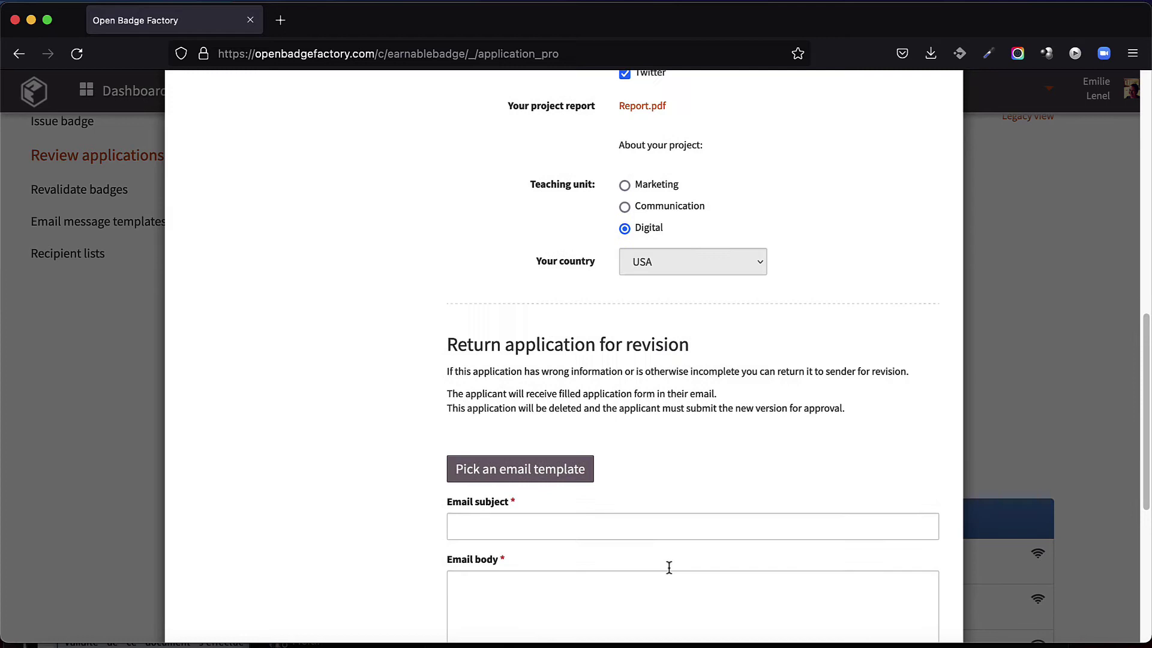
pyautogui.scroll(-2, 669, 566)
pyautogui.click(642, 417)
pyautogui.write('Your app')
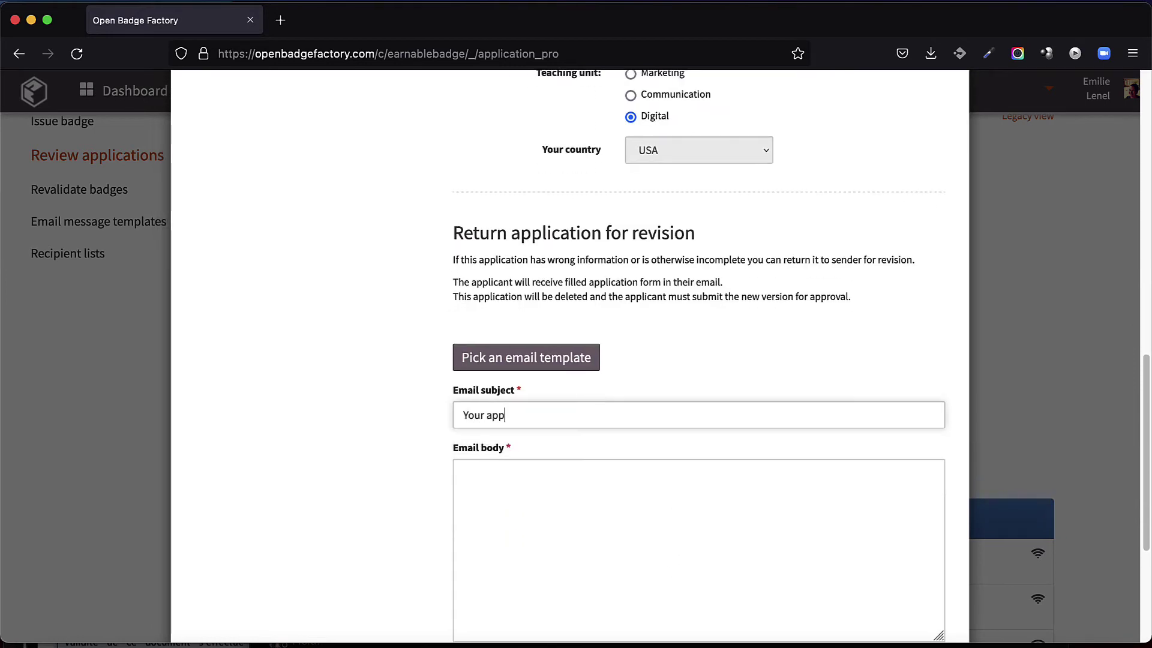
pyautogui.write('lication is incomplete')
pyautogui.press('Tab')
pyautogui.write('Please se')
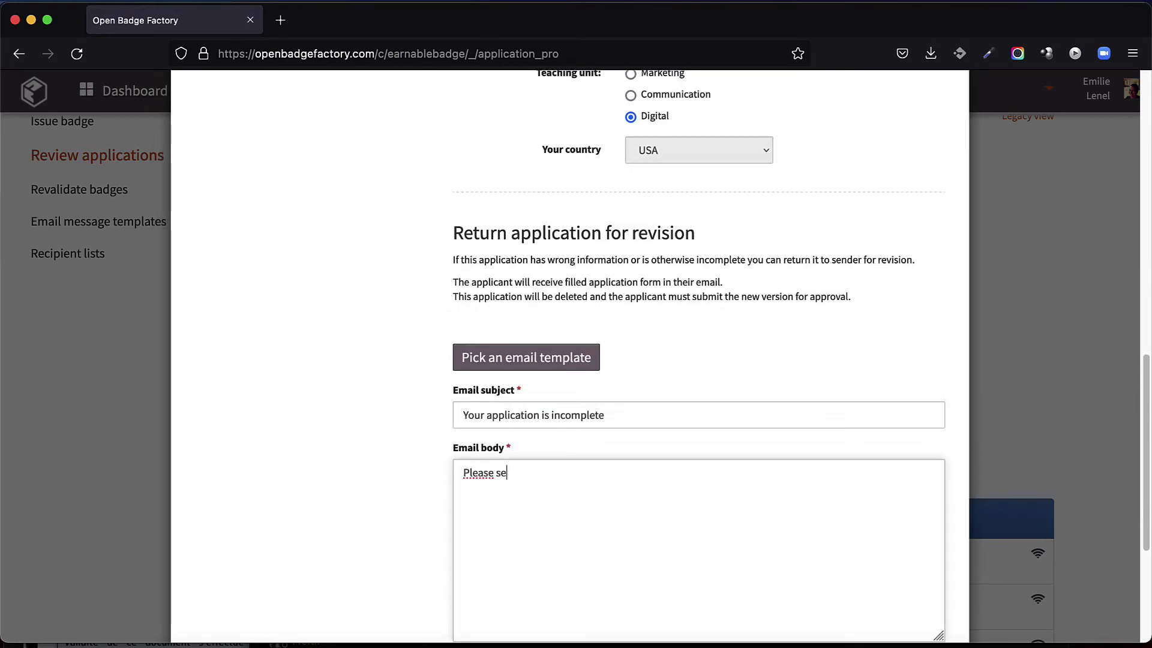
pyautogui.write('nd it back with')
pyautogui.write(' your latest report')
pyautogui.scroll(-5, 701, 516)
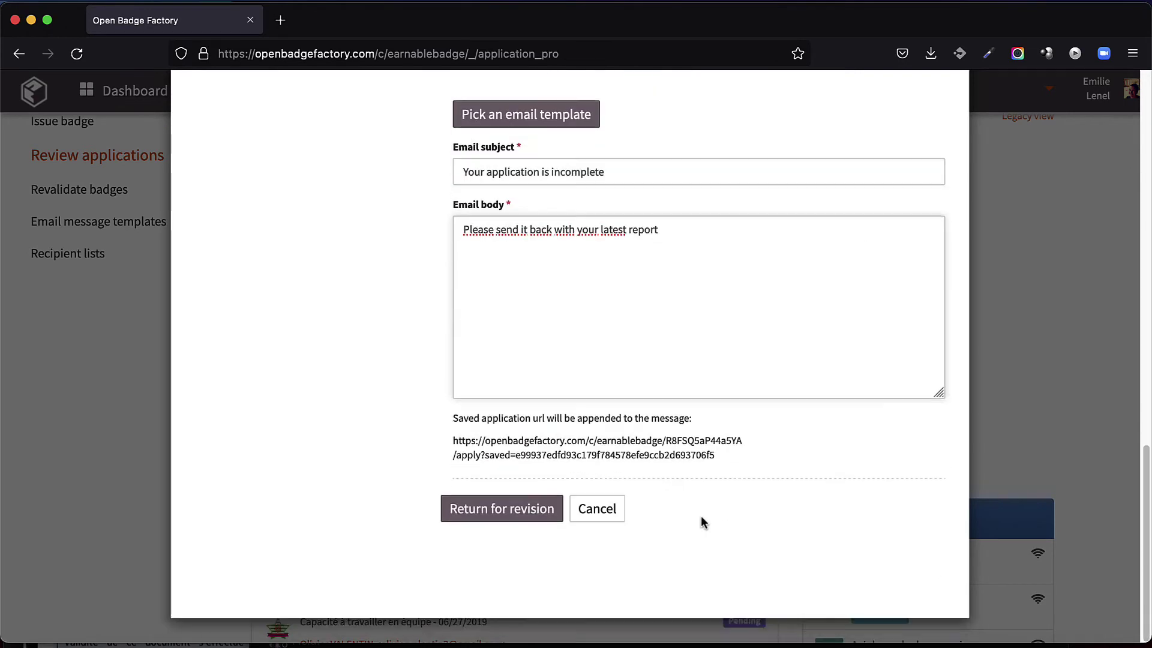
pyautogui.click(528, 511)
# - Start a rejection with an email reply, then cancel it and close the application
pyautogui.click(705, 466)
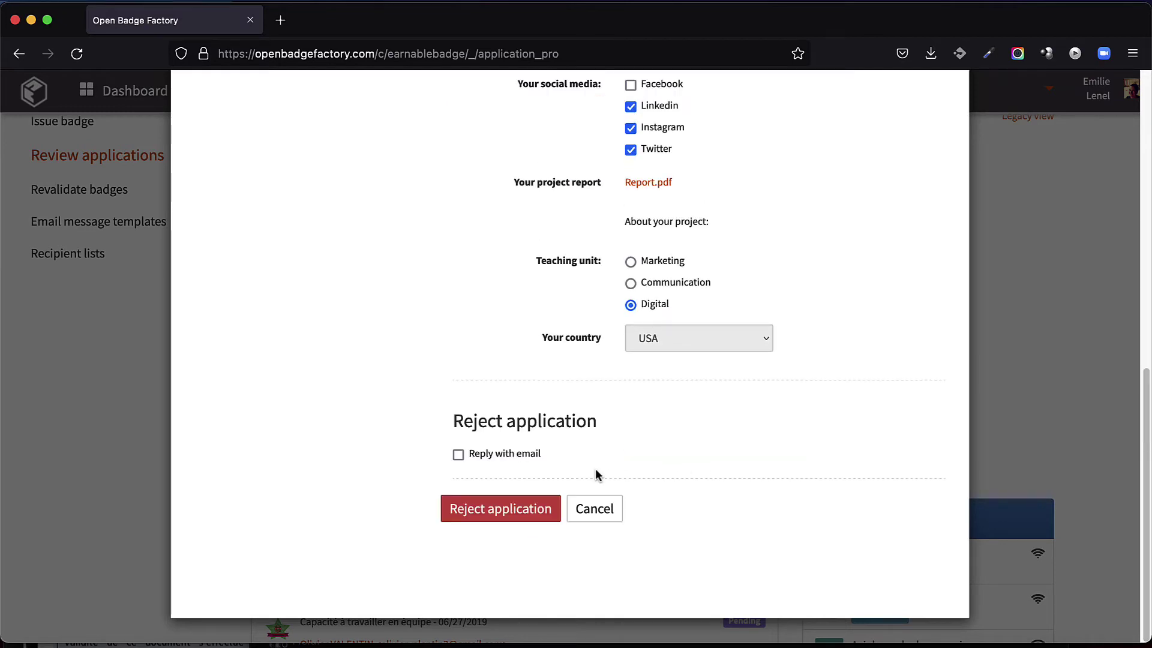
pyautogui.click(486, 458)
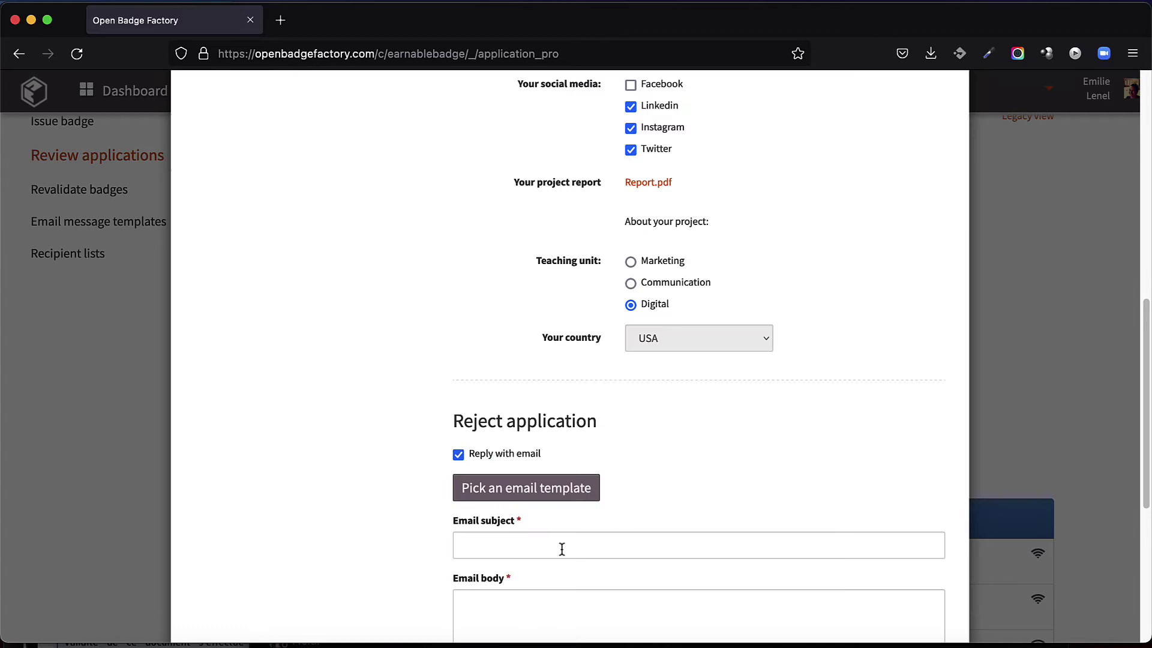
pyautogui.click(561, 548)
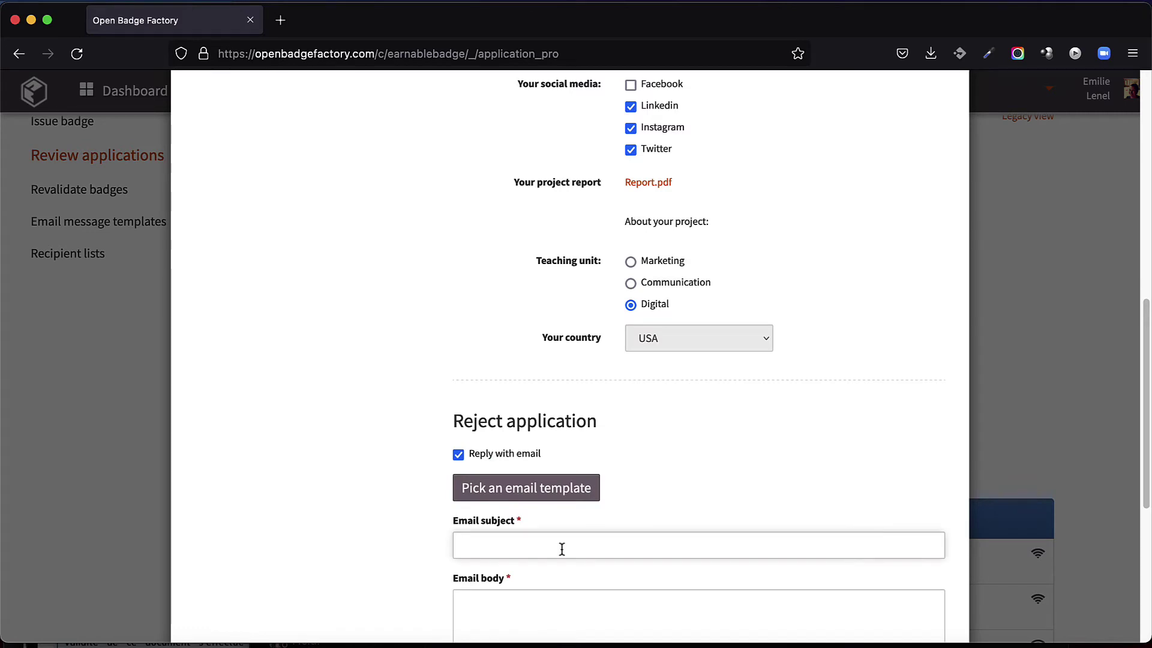
pyautogui.scroll(-1, 561, 548)
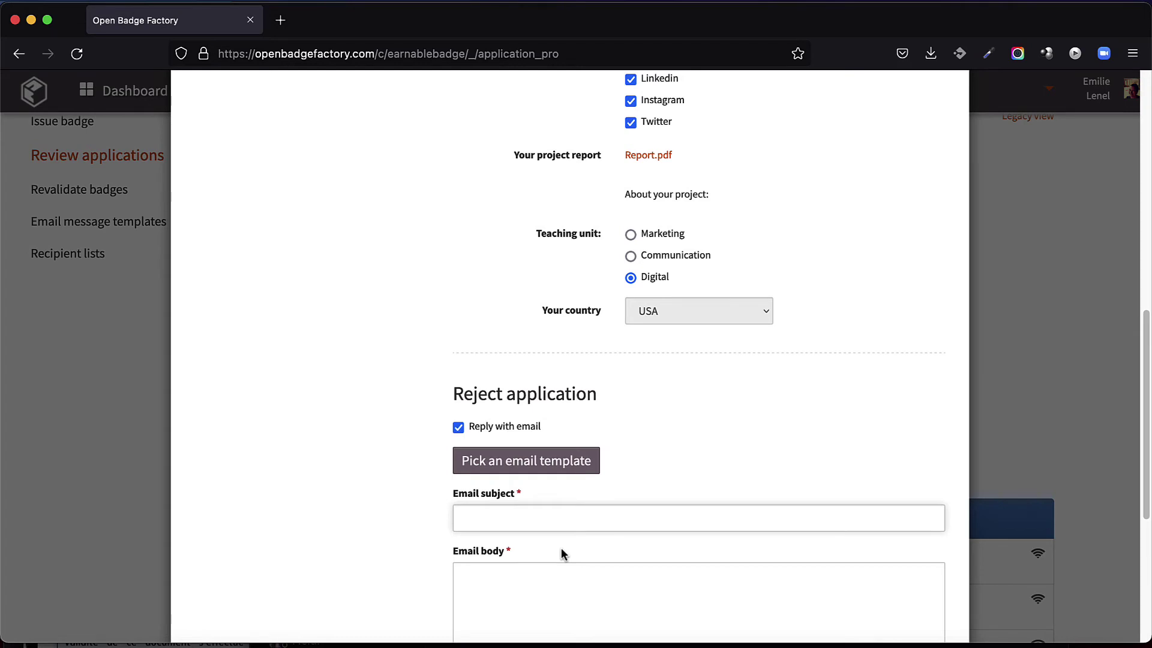
pyautogui.press('Escape')
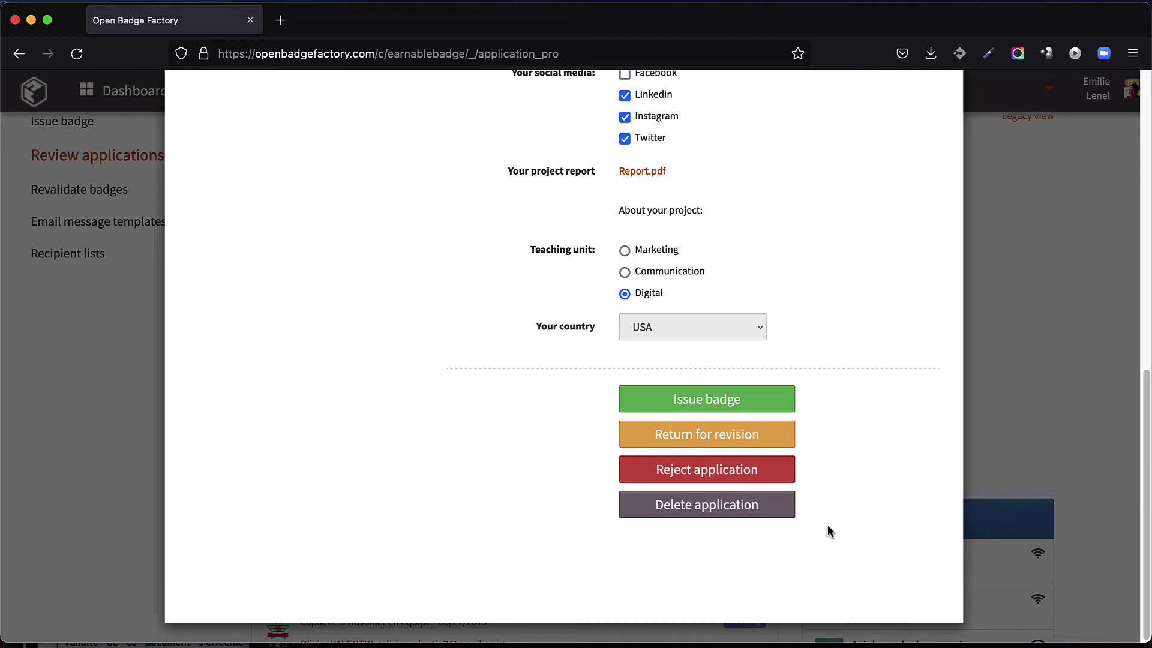
pyautogui.press('Escape')
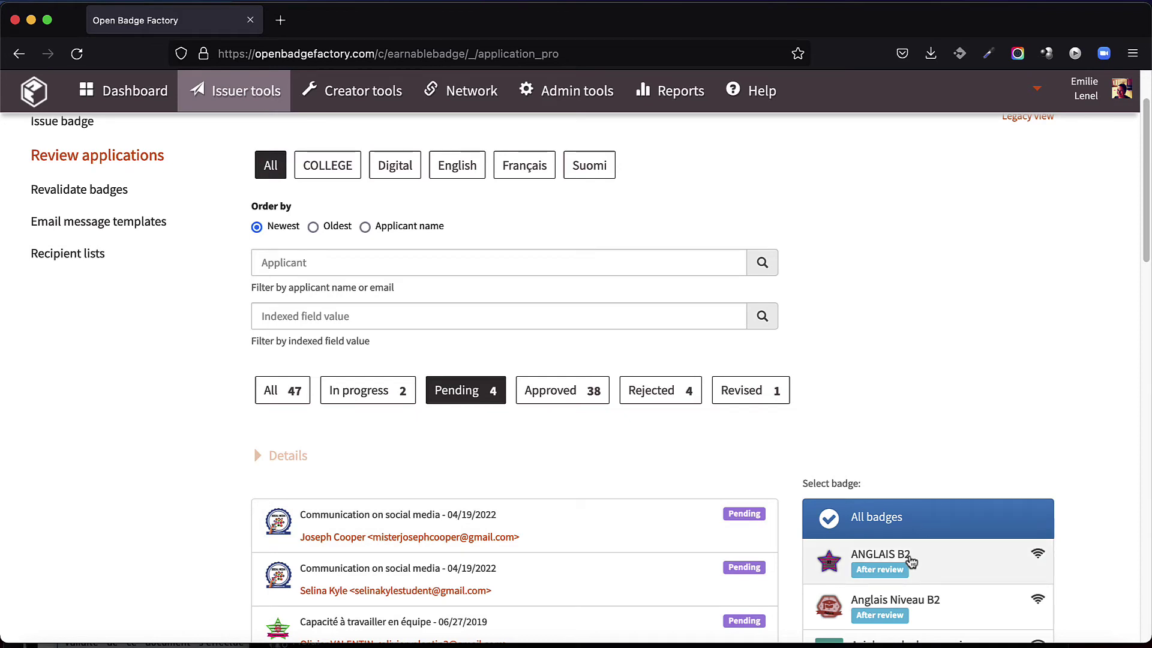
# - Enable daily pending-application email notifications for the ANGLAIS B2 badge
pyautogui.click(911, 562)
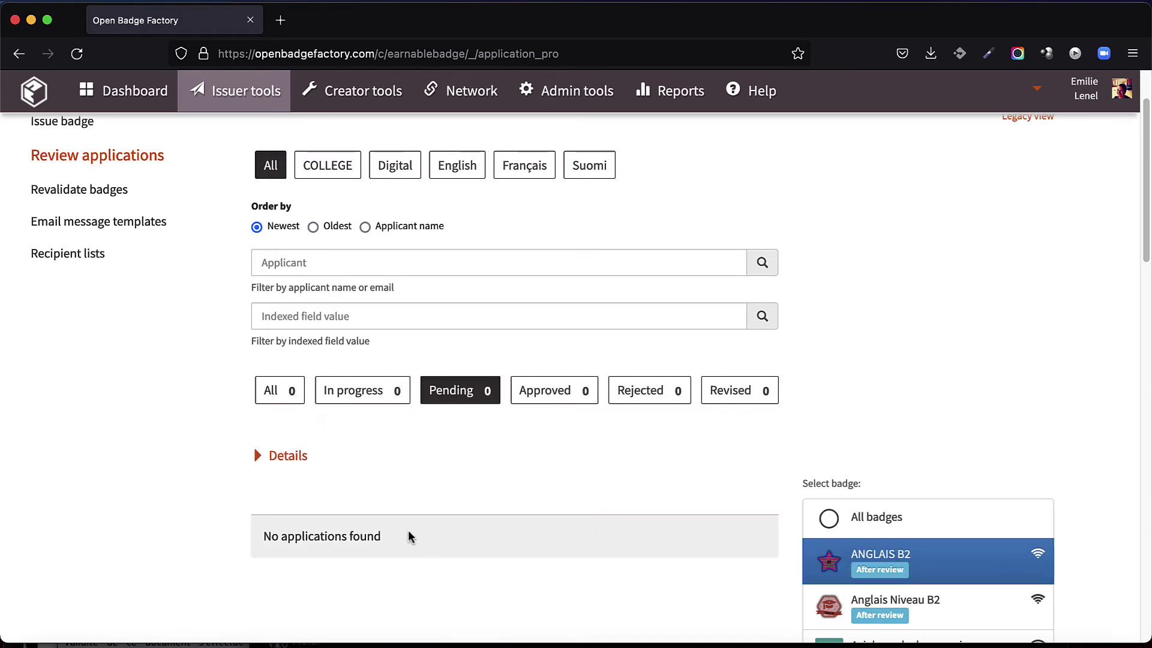
pyautogui.click(297, 461)
pyautogui.click(292, 488)
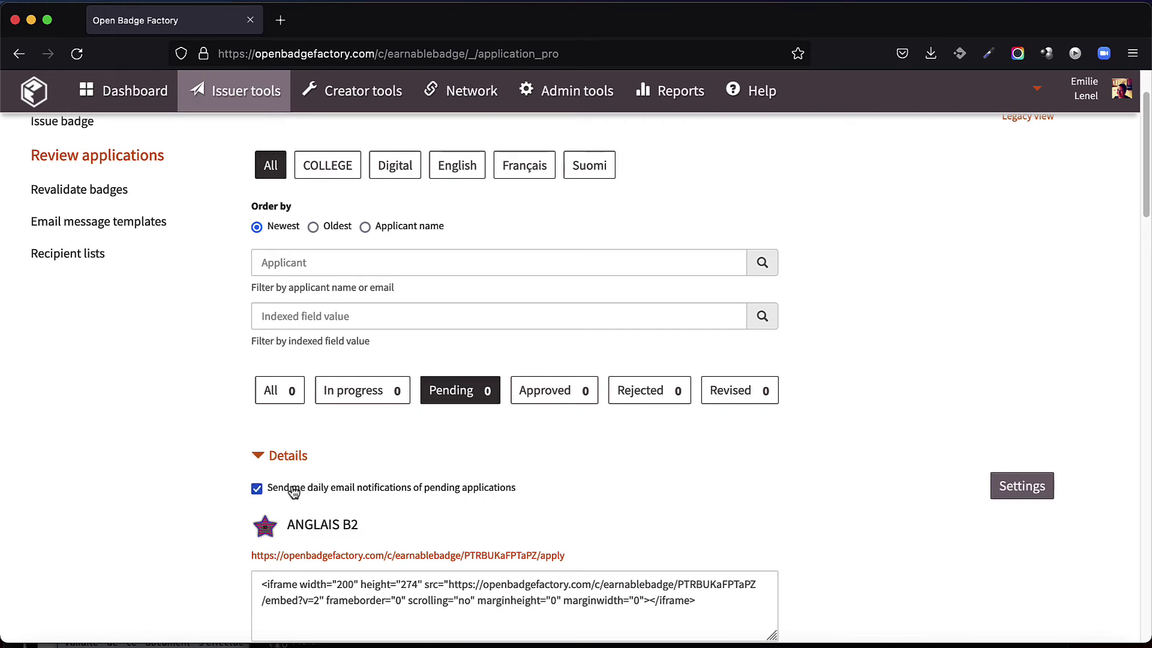
pyautogui.scroll(1, 296, 490)
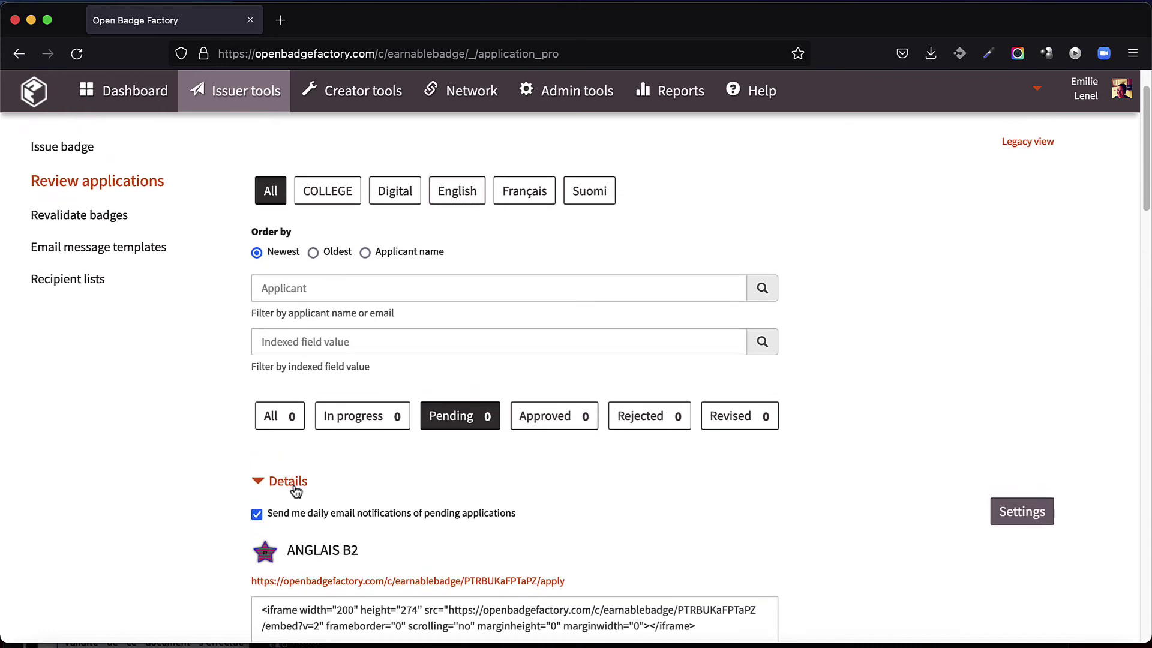
# - Reload the review page and enable daily notifications for the Anglais Niveau B2 badge
pyautogui.click(116, 183)
pyautogui.scroll(-3, 945, 540)
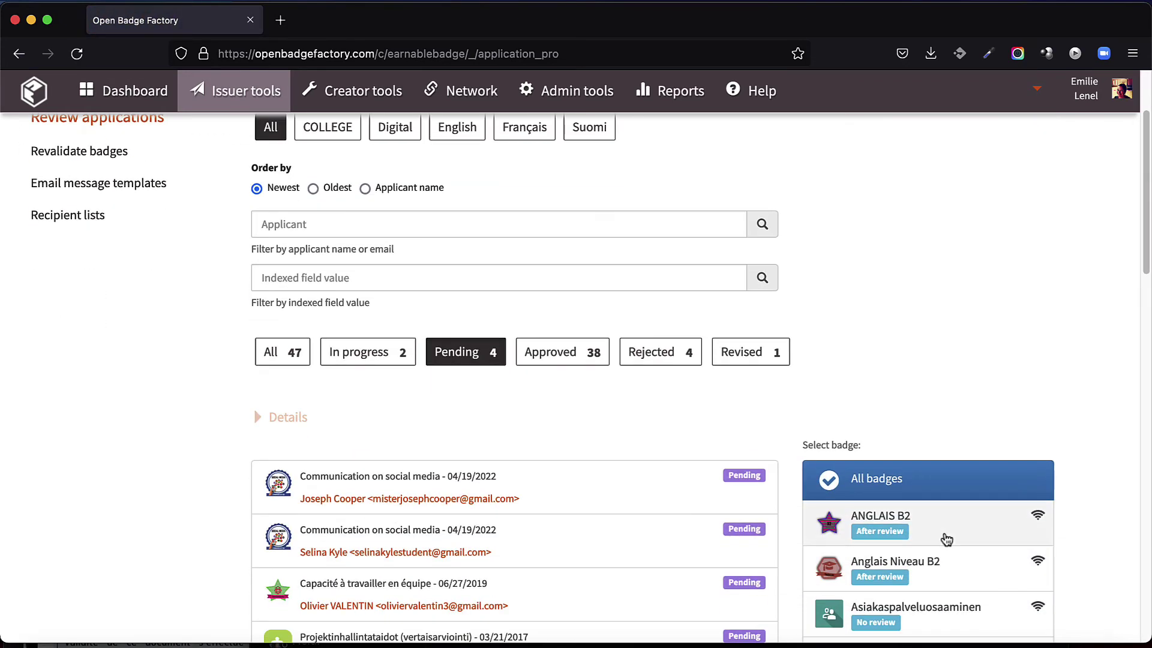
pyautogui.click(910, 574)
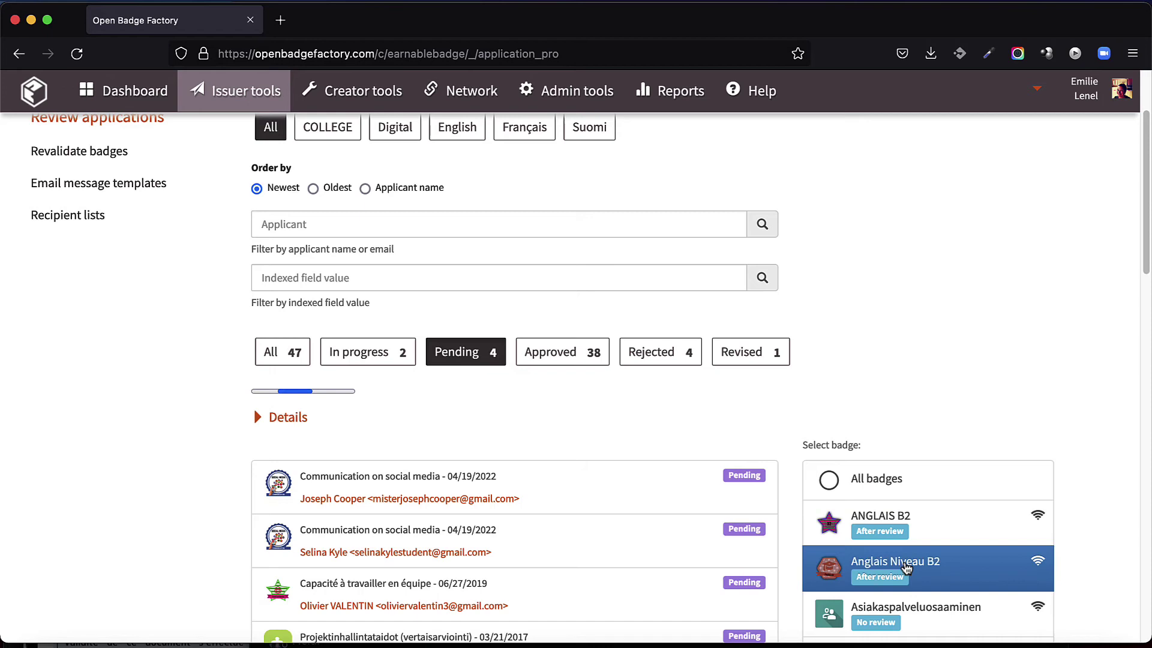
pyautogui.click(286, 418)
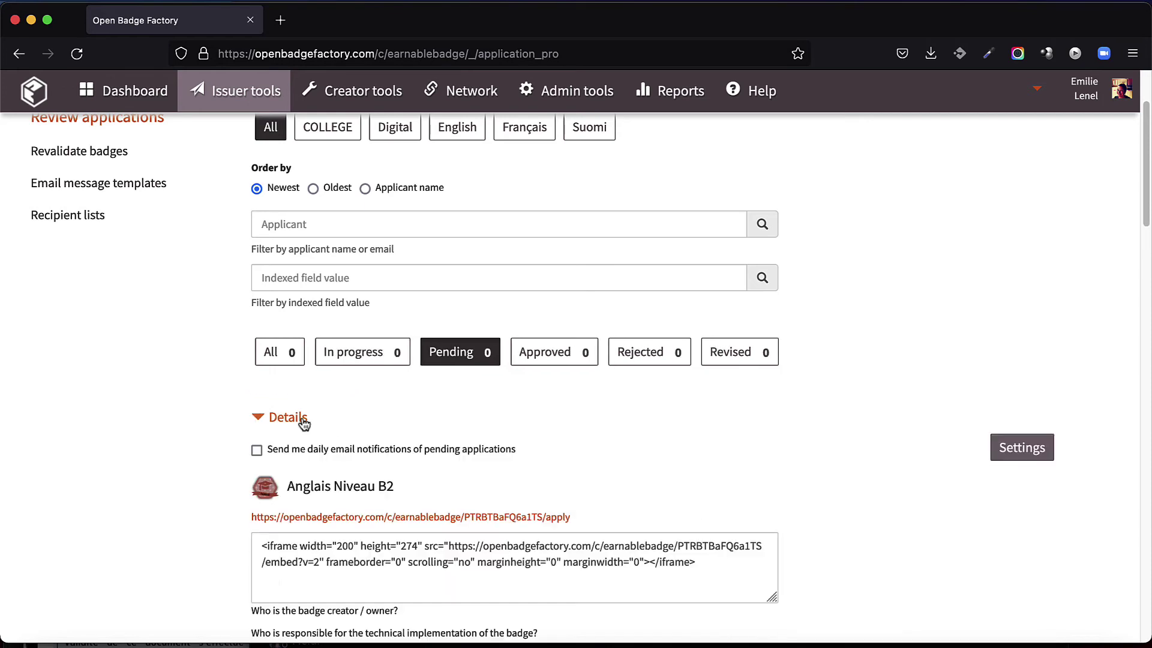
pyautogui.click(325, 461)
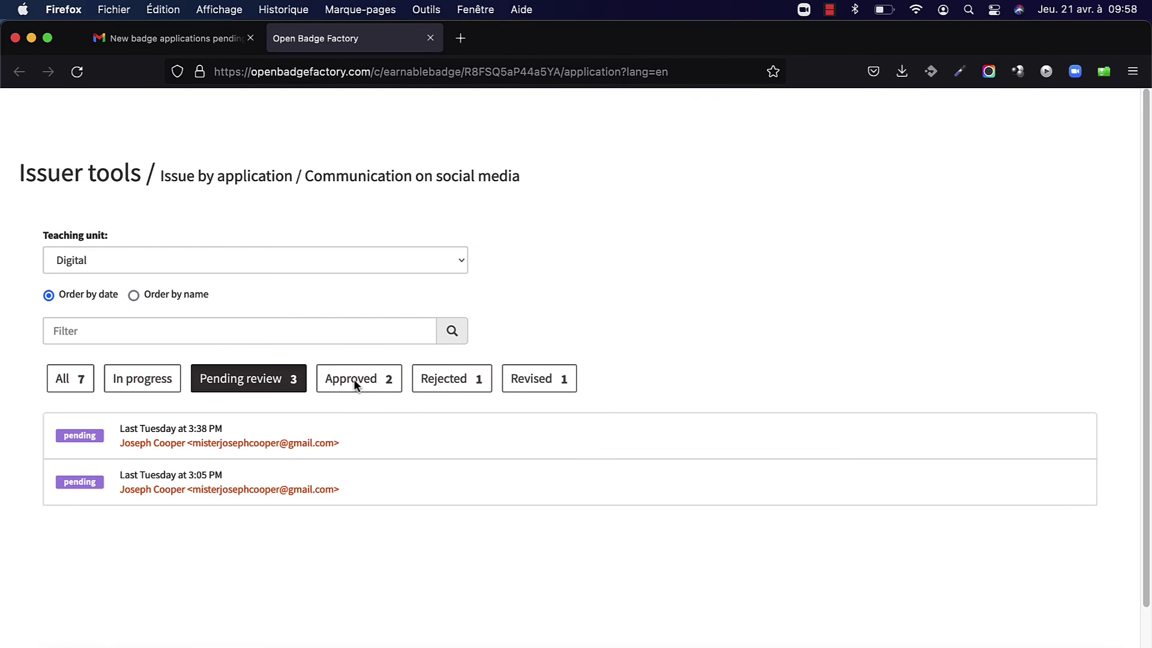
# - Open the newest pending Communication on social media application reached from the email link
pyautogui.click(313, 445)
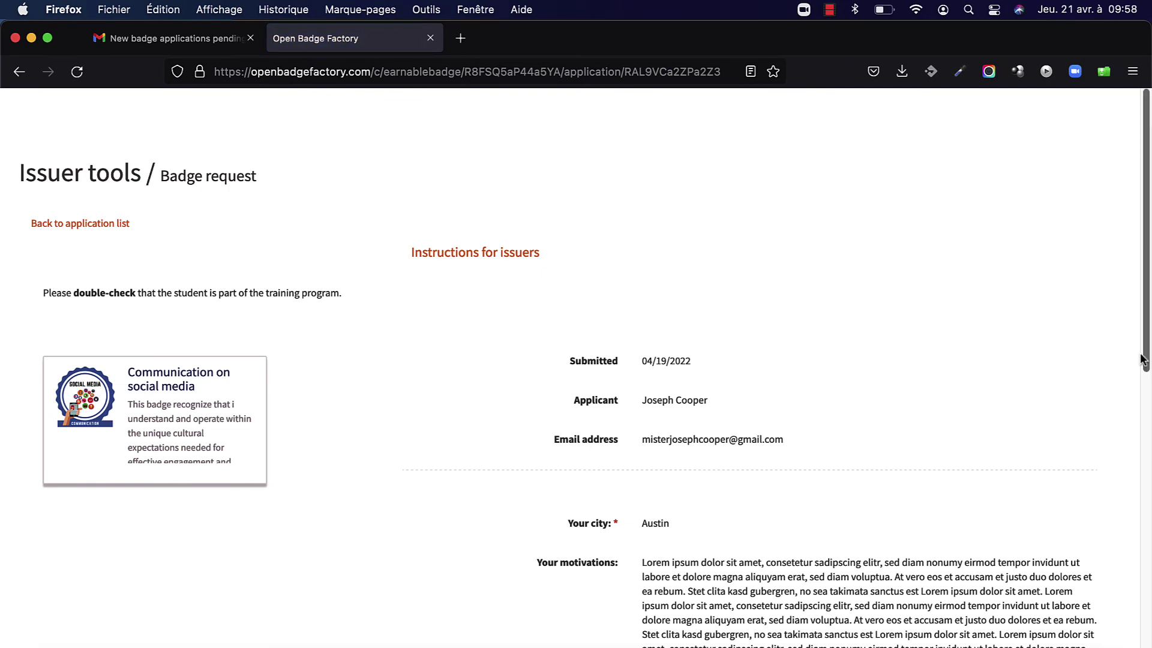
pyautogui.scroll(-2, 1137, 360)
pyautogui.scroll(-3, 1137, 420)
pyautogui.scroll(-5, 1122, 529)
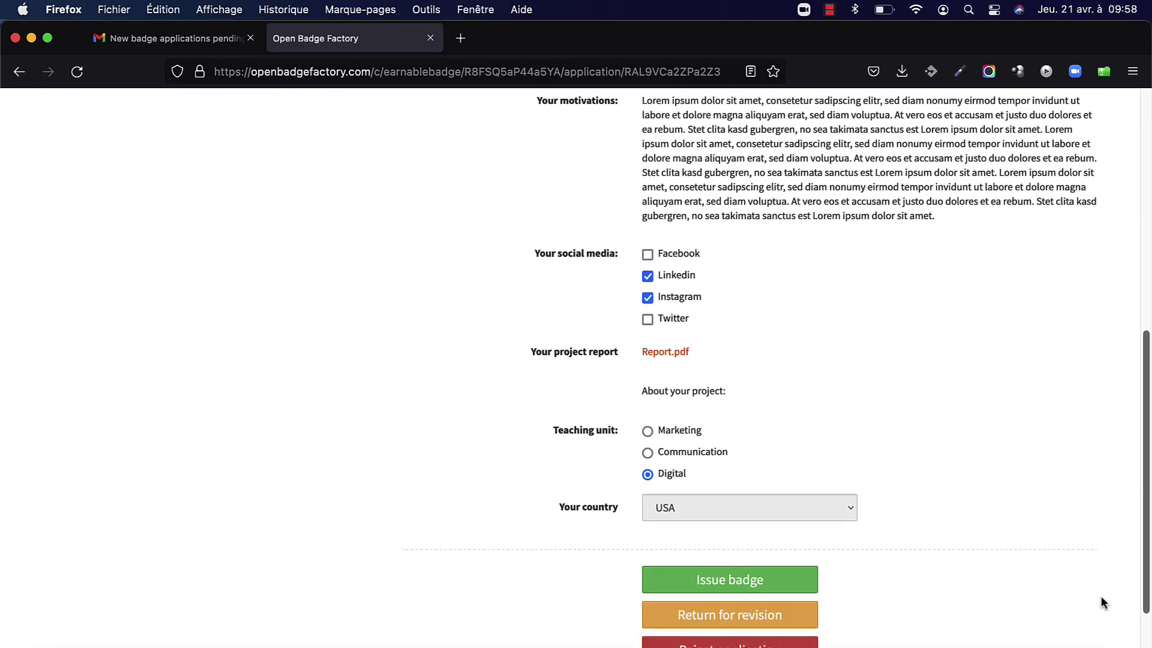